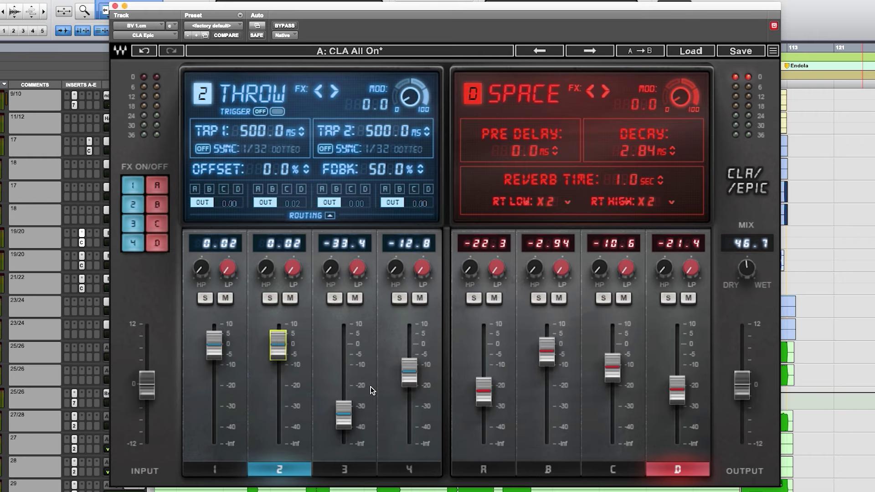
# Raise the Slap, Crowd and Plate levels to about 0 dB and bring up the levels of reverbs B and C
pyautogui.moveTo(349, 411); pyautogui.dragTo(352, 341)
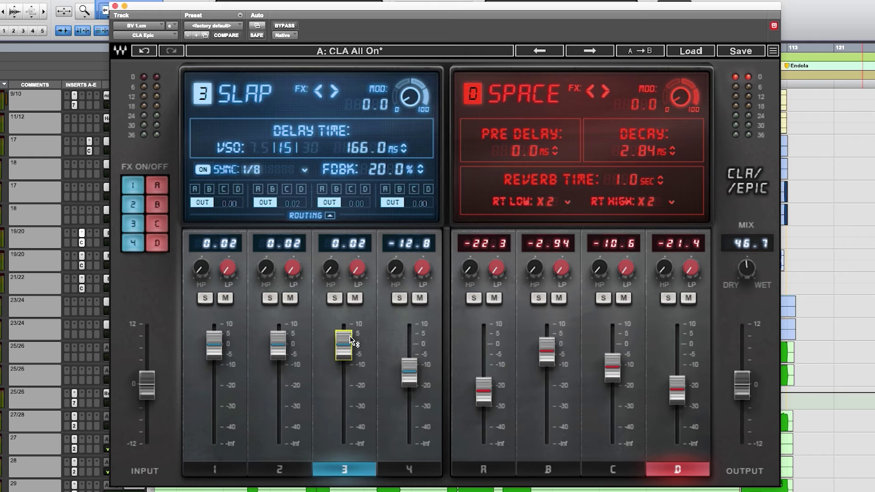
pyautogui.click(411, 357)
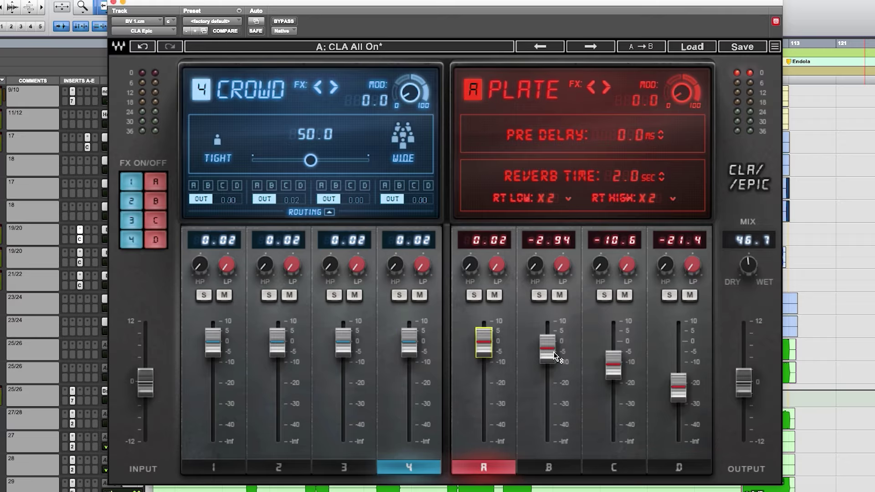
pyautogui.moveTo(554, 355); pyautogui.dragTo(565, 346)
pyautogui.moveTo(614, 367); pyautogui.dragTo(648, 351)
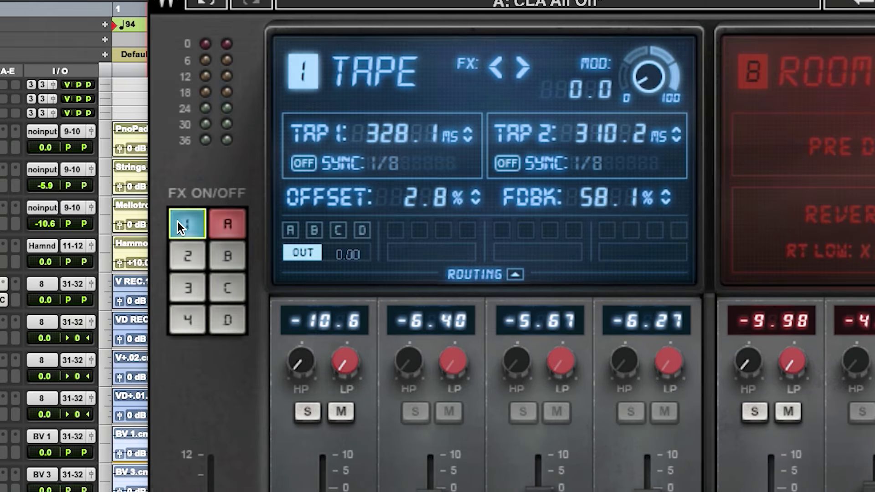
# Switch on the remaining effects: delays 2, 3 and 4 and reverbs B, C and D
pyautogui.click(182, 259)
pyautogui.click(407, 239)
pyautogui.click(365, 274)
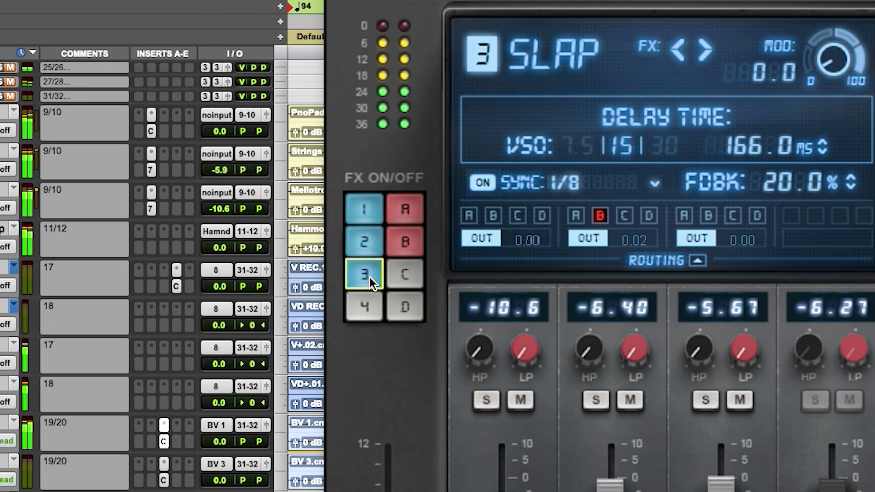
pyautogui.click(405, 274)
pyautogui.click(365, 305)
pyautogui.click(405, 305)
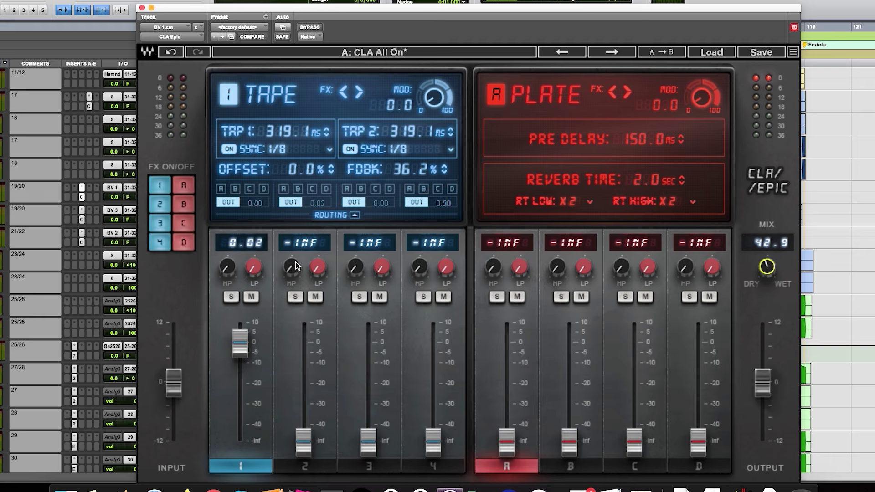
# Set the Tape delay level to about -2.45 dB and the Throw delay level to about -9.14 dB
pyautogui.moveTo(244, 354); pyautogui.dragTo(243, 453)
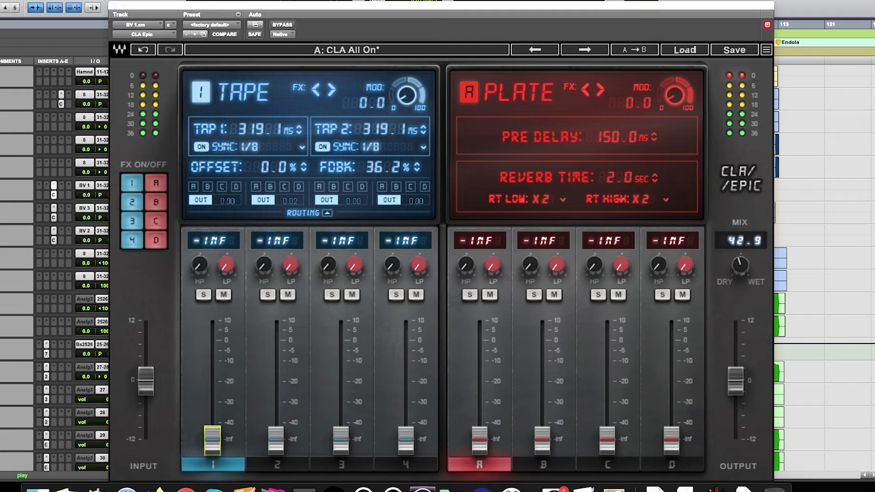
pyautogui.moveTo(212, 441); pyautogui.dragTo(212, 352)
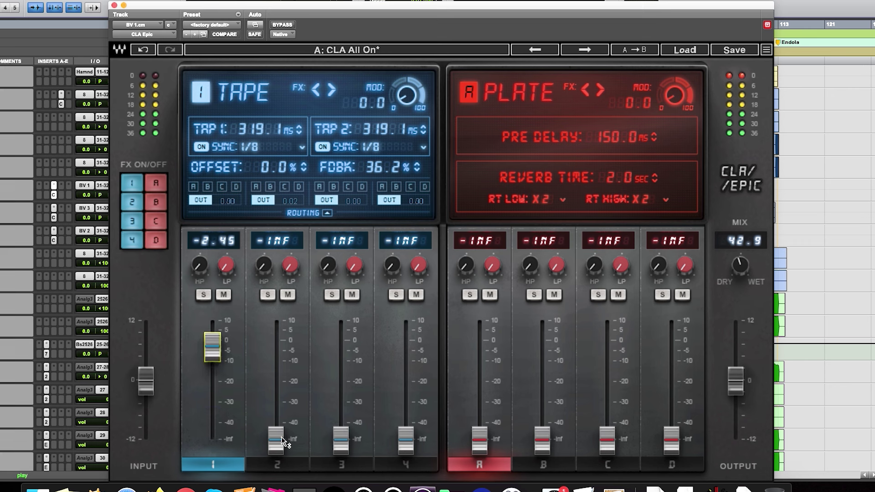
pyautogui.click(277, 440)
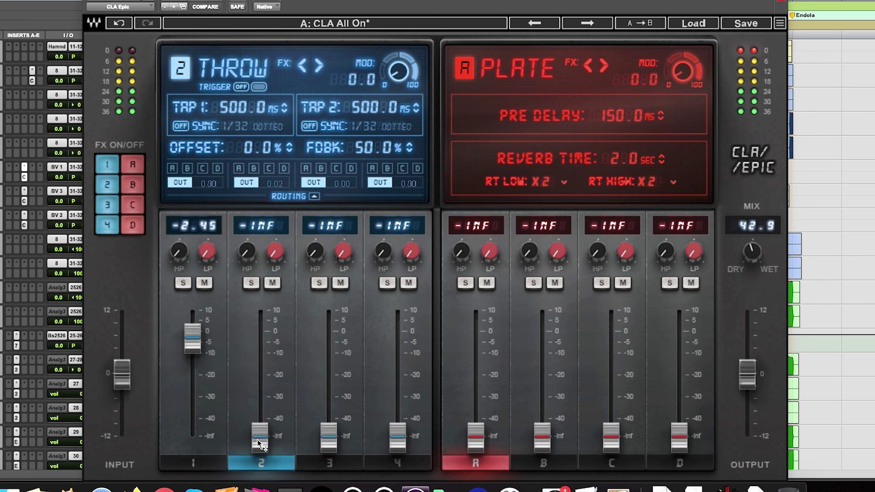
pyautogui.moveTo(260, 443); pyautogui.dragTo(258, 359)
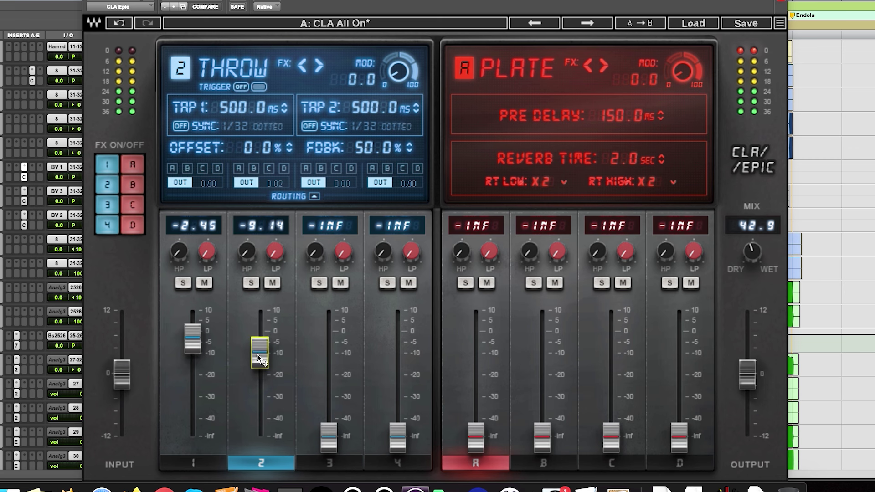
# Turn on tempo sync for both taps of the Throw delay and set each to 1/4
pyautogui.click(182, 127)
pyautogui.scroll(2, 269, 128)
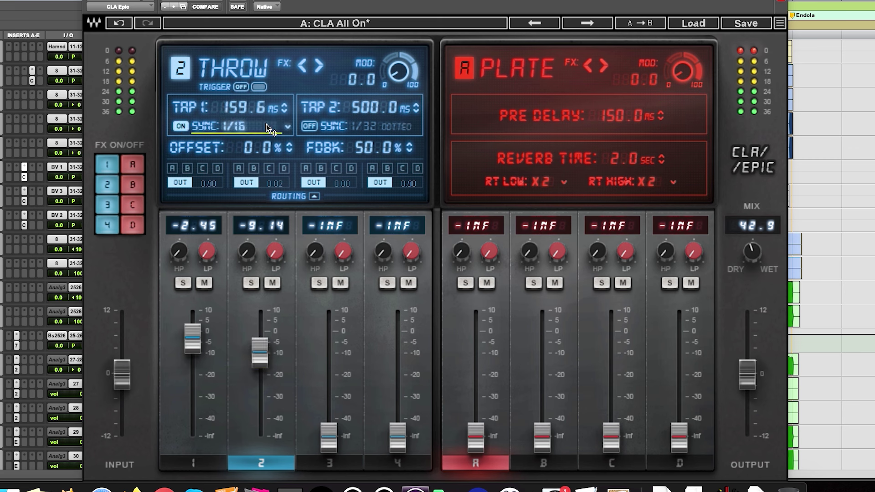
pyautogui.click(310, 125)
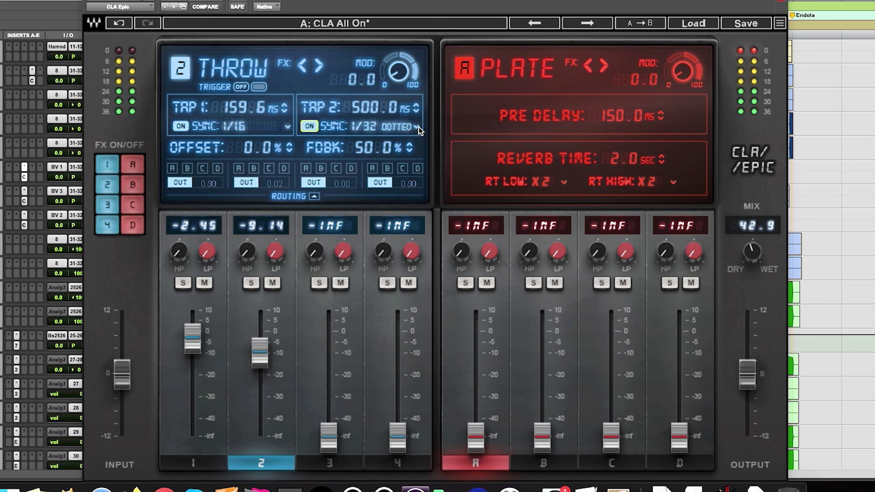
pyautogui.scroll(2, 414, 133)
pyautogui.click(417, 129)
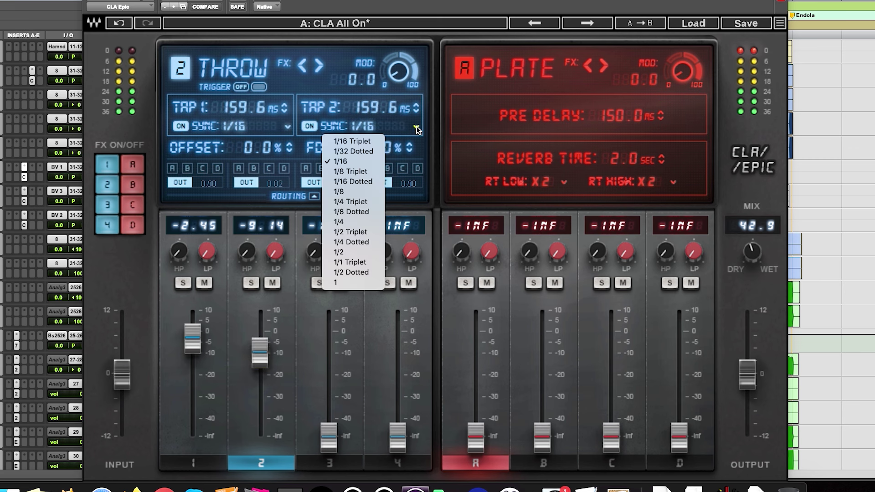
pyautogui.click(370, 222)
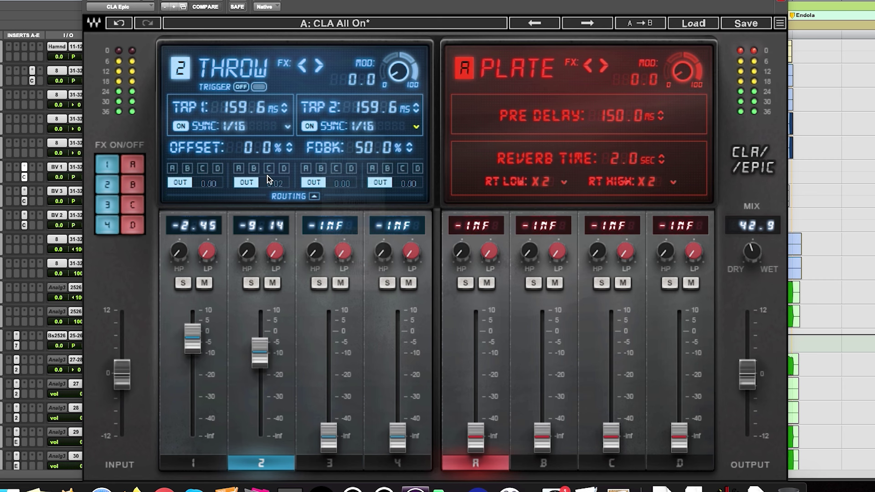
pyautogui.click(288, 128)
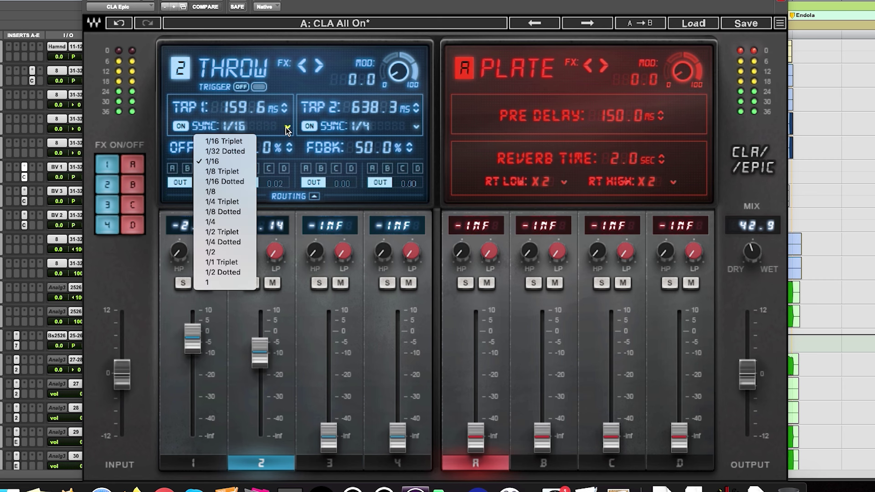
pyautogui.click(223, 222)
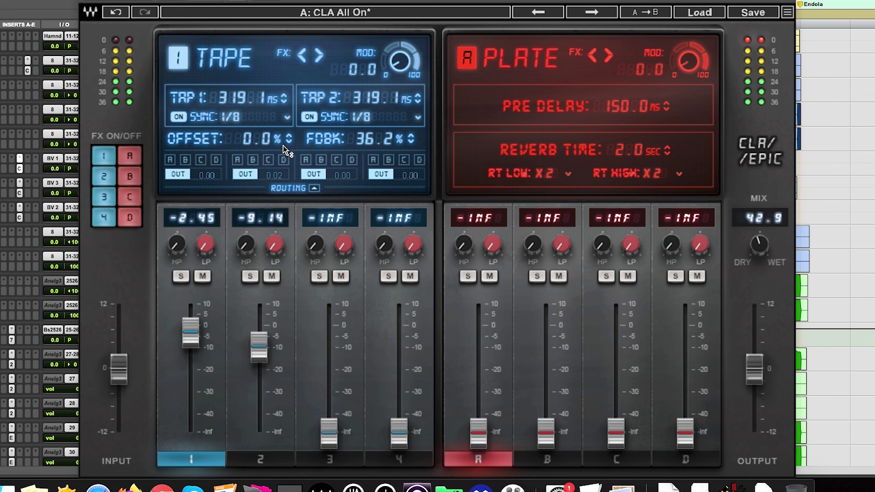
# Offset the delay taps by about 1.7% on Tape and about 3.9% on Throw
pyautogui.moveTo(290, 140); pyautogui.dragTo(290, 132)
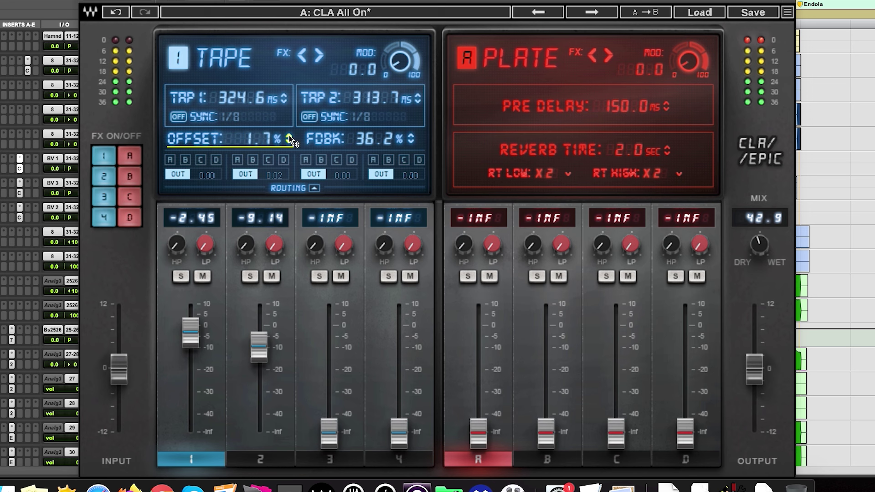
pyautogui.click(262, 461)
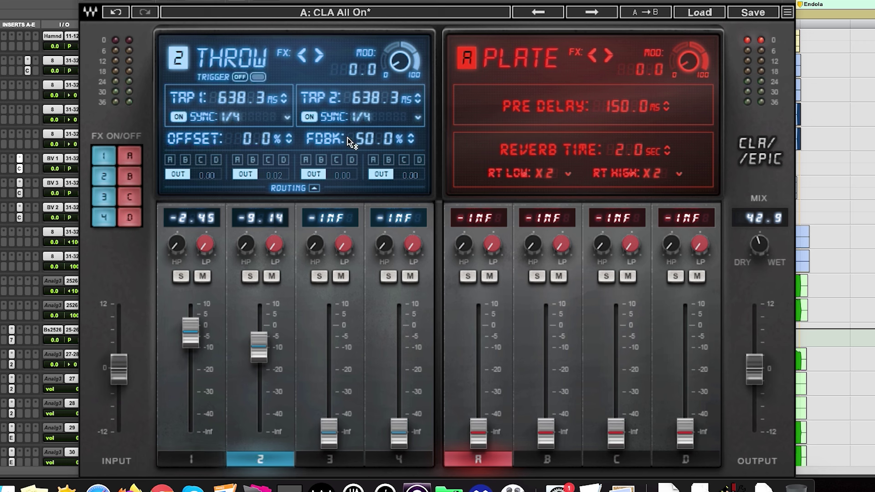
pyautogui.moveTo(265, 139); pyautogui.dragTo(265, 129)
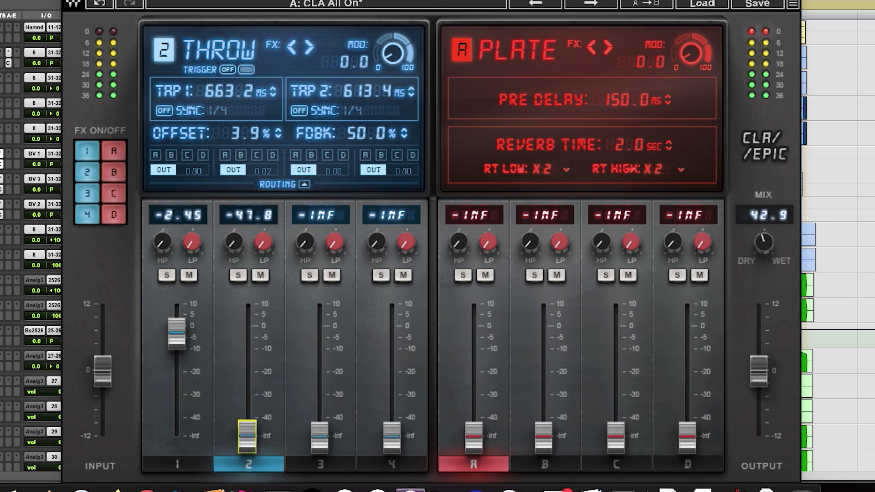
# Set the delay levels to about -11.4 dB for Throw, -5.09 dB for Slap and -9.09 dB for Crowd
pyautogui.moveTo(248, 436); pyautogui.dragTo(247, 352)
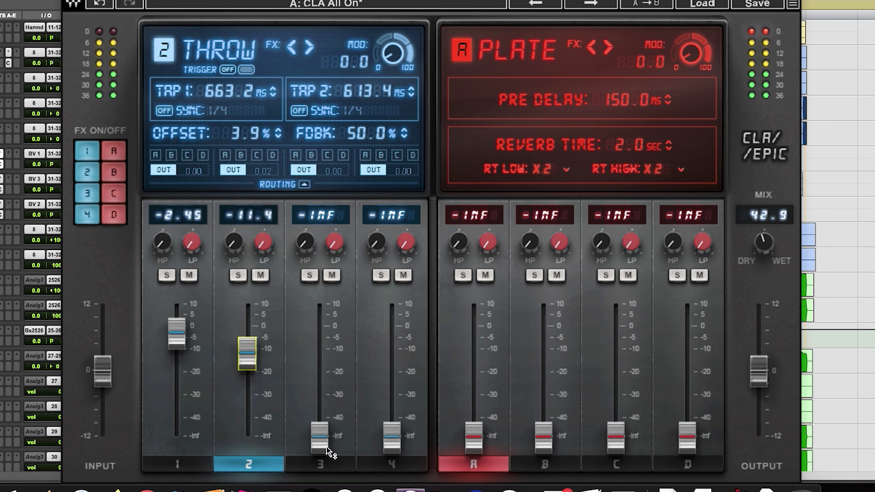
pyautogui.click(323, 464)
pyautogui.moveTo(319, 437); pyautogui.dragTo(319, 329)
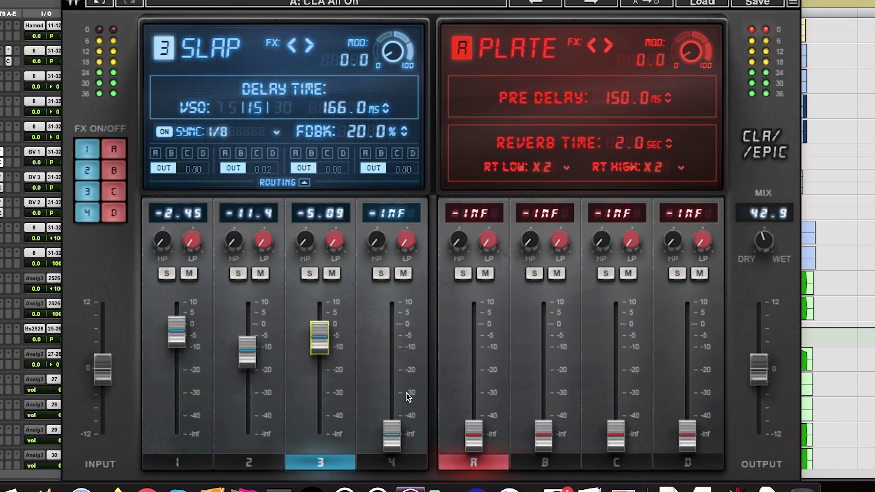
pyautogui.click(393, 466)
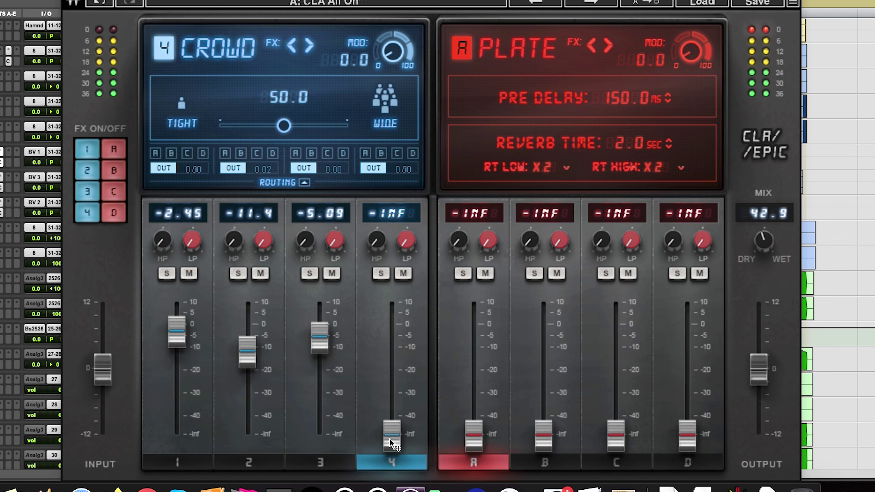
pyautogui.moveTo(392, 435); pyautogui.dragTo(392, 314)
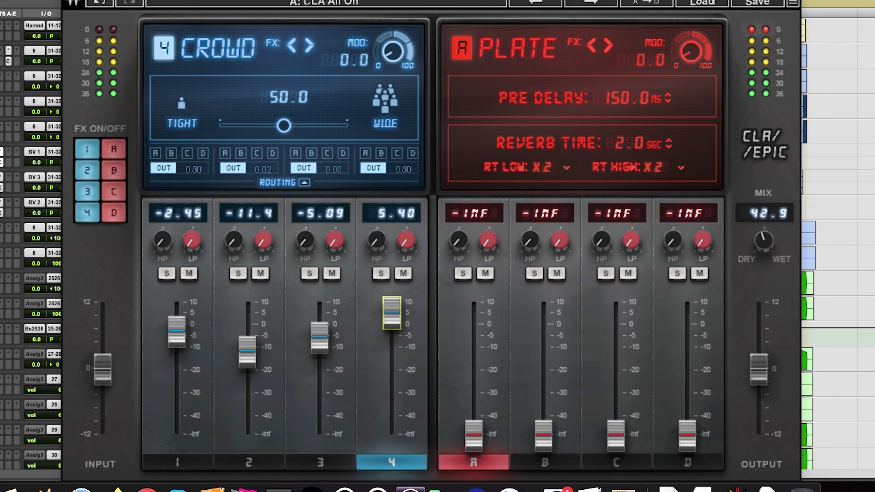
pyautogui.moveTo(392, 314); pyautogui.dragTo(392, 346)
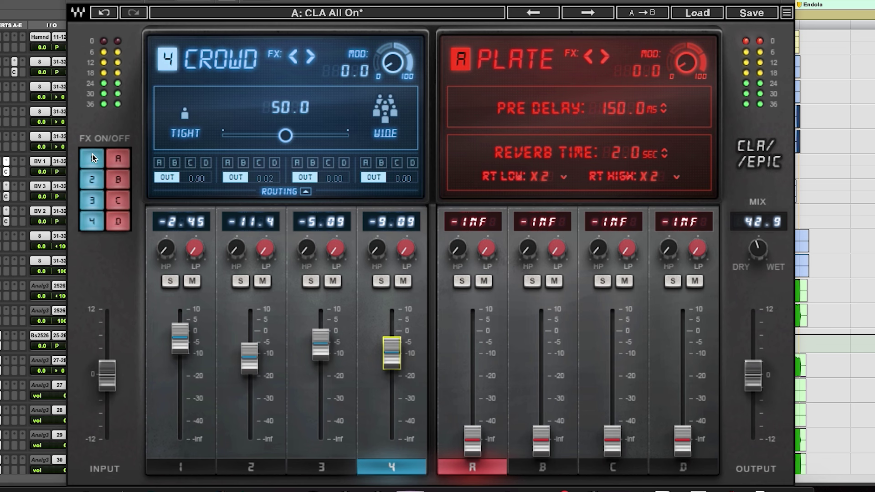
# Switch off all four delay effects to hear the track without them
pyautogui.click(92, 156)
pyautogui.click(93, 179)
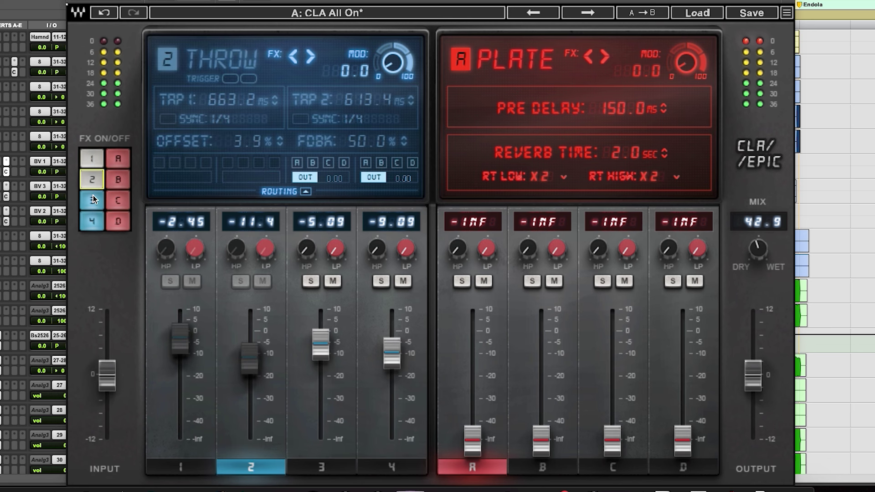
pyautogui.click(93, 201)
pyautogui.click(93, 223)
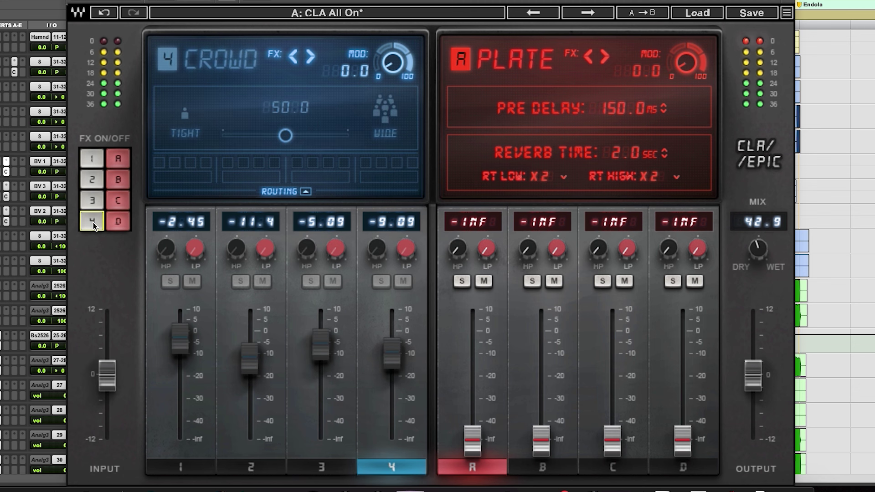
# Switch the Tape, Throw, Slap and Crowd delays back on, comparing Throw without Tape along the way
pyautogui.click(93, 156)
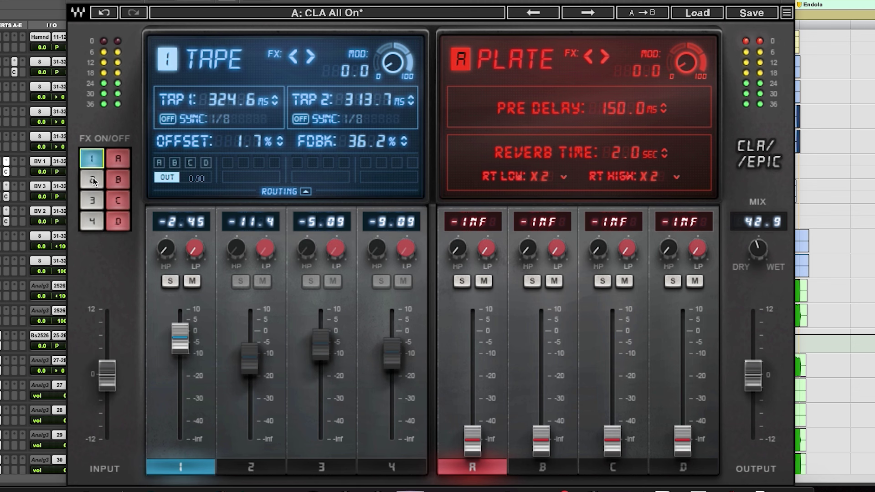
pyautogui.click(93, 179)
pyautogui.click(94, 163)
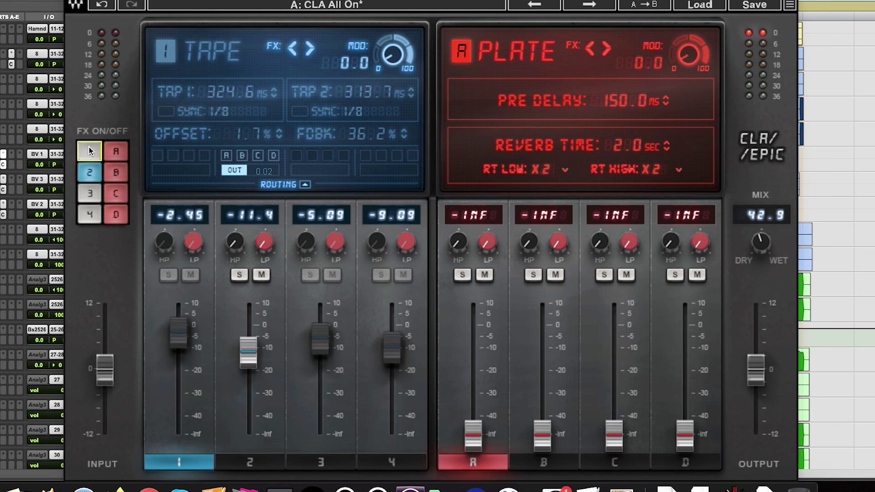
pyautogui.click(90, 152)
pyautogui.click(90, 195)
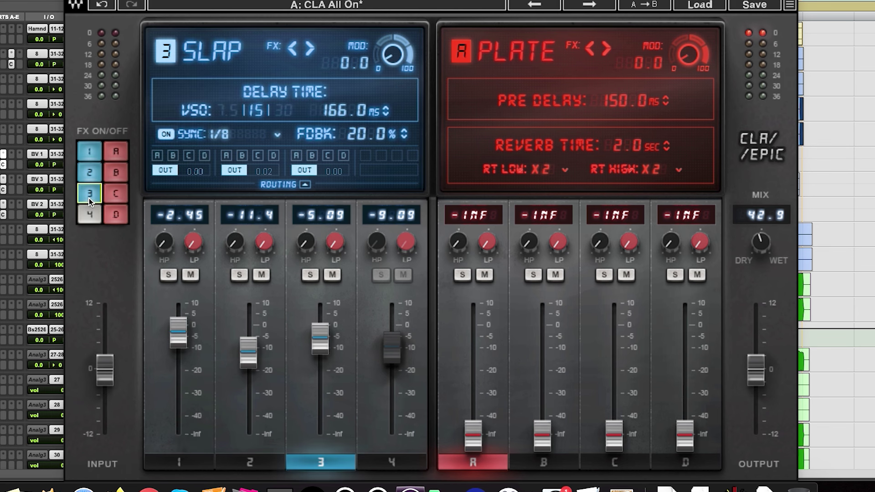
pyautogui.click(90, 215)
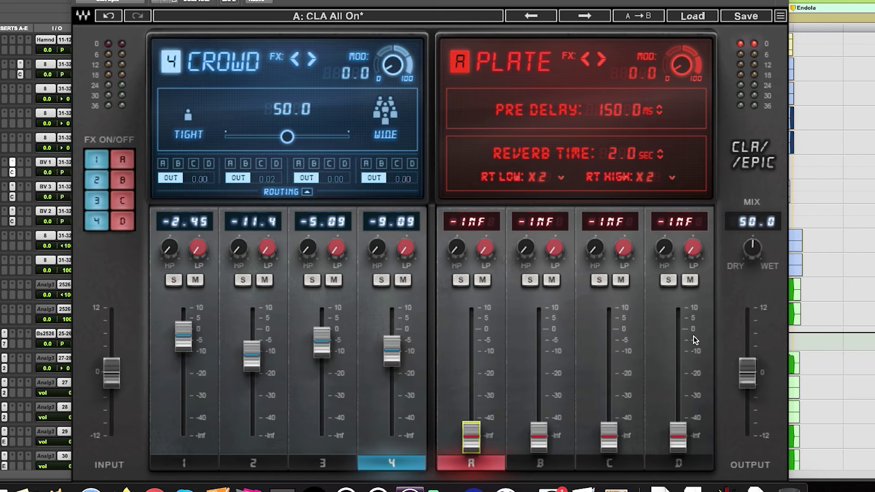
# Raise the reverb levels to about -8.36 dB for Plate, -18.6 dB for Room and -26 dB for reverb C, and bring up Space
pyautogui.moveTo(471, 436); pyautogui.dragTo(472, 348)
pyautogui.moveTo(542, 434); pyautogui.dragTo(539, 372)
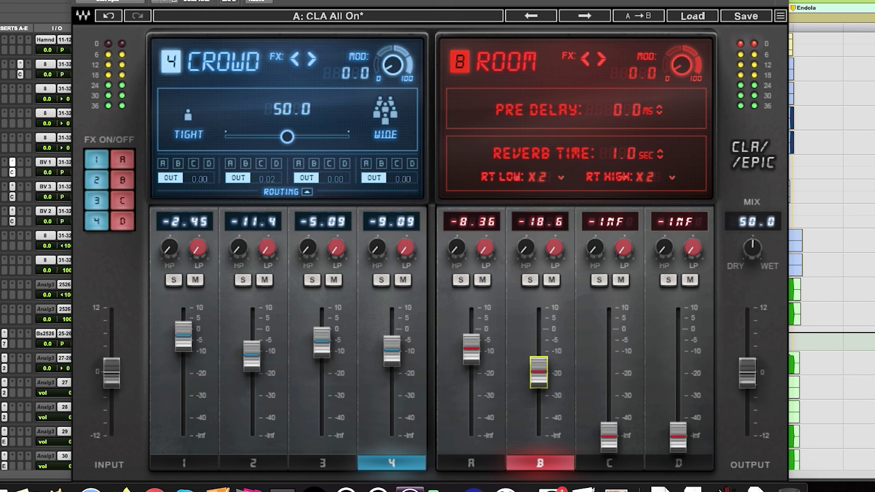
pyautogui.moveTo(619, 437); pyautogui.dragTo(611, 390)
pyautogui.moveTo(677, 437); pyautogui.dragTo(677, 333)
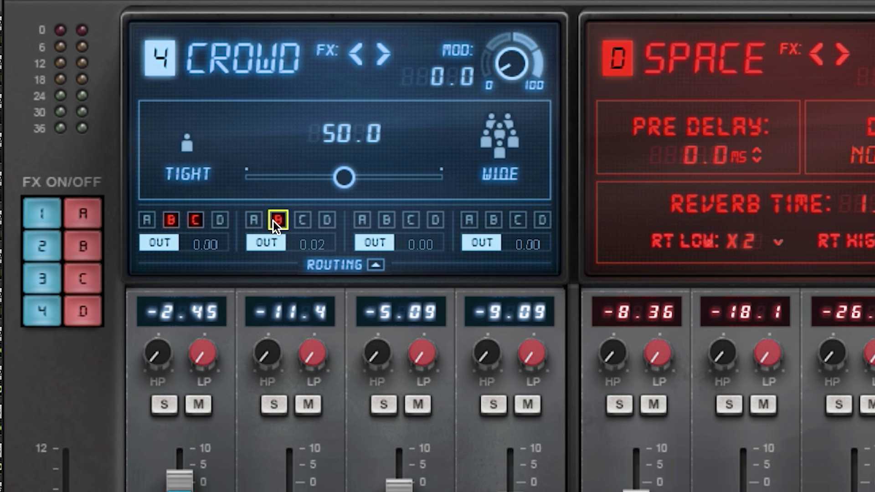
# Route the output of the Throw delay into reverb C
pyautogui.click(302, 220)
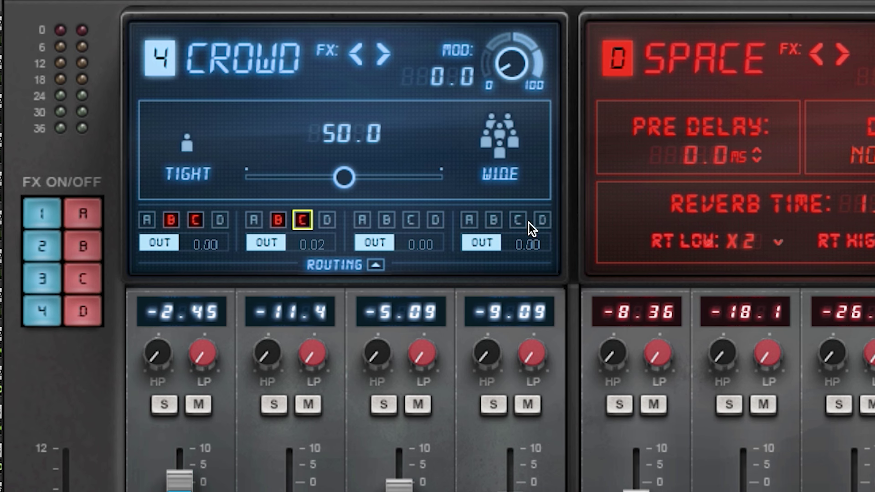